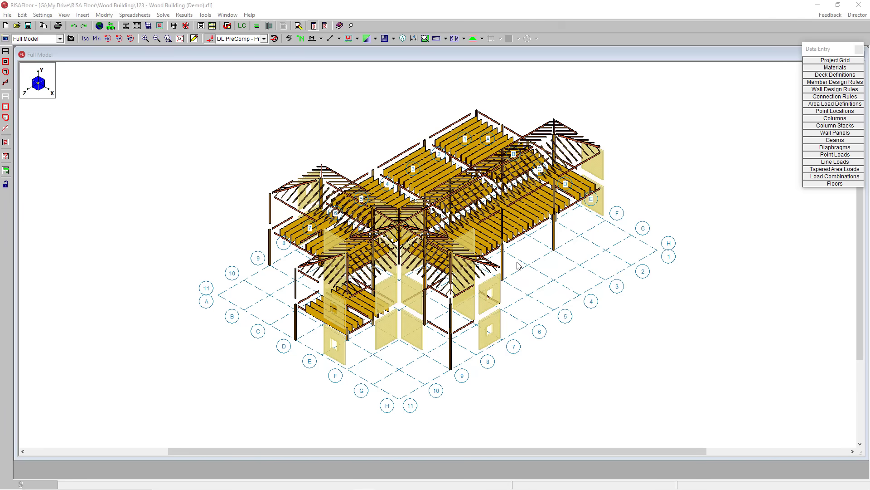
# - Confirm the wood design code stays AWC NDS-12: ASD in Global Model Settings and close it
pyautogui.click(58, 25)
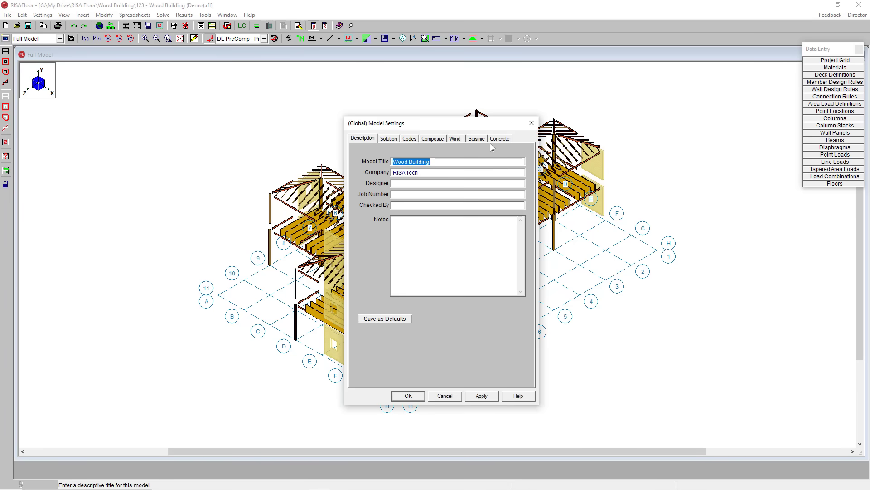
pyautogui.click(409, 139)
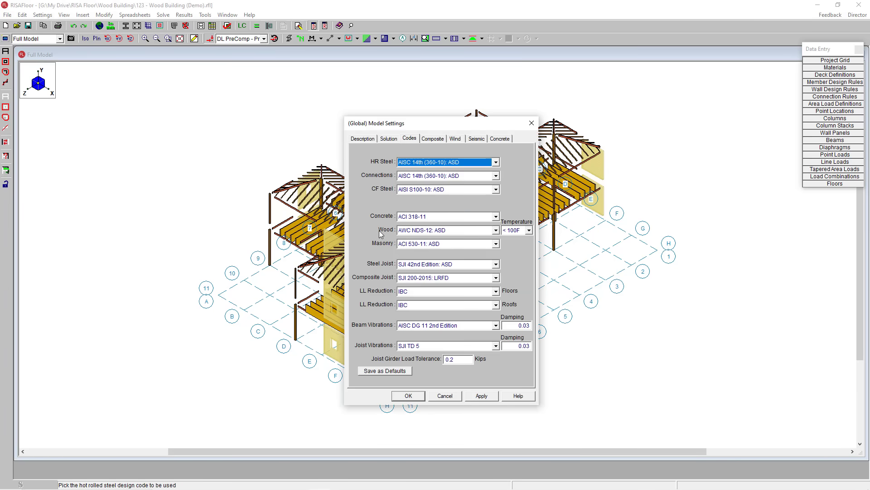
pyautogui.click(495, 231)
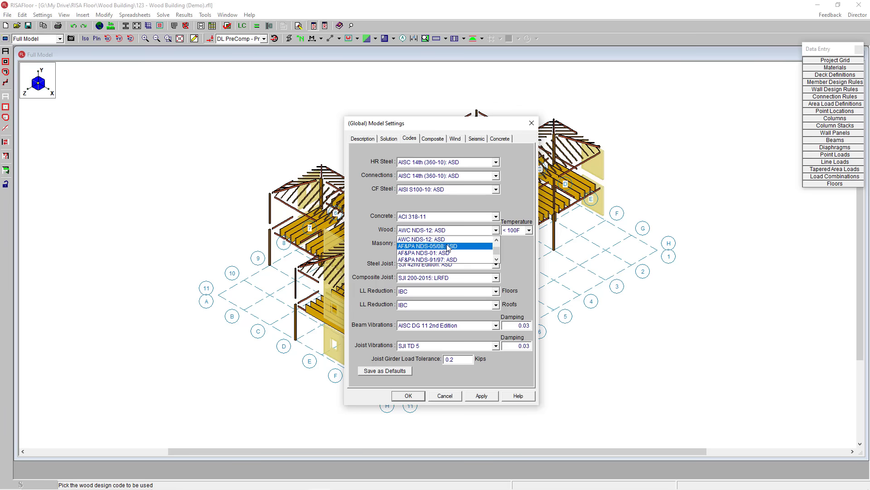
pyautogui.click(408, 396)
pyautogui.click(408, 396)
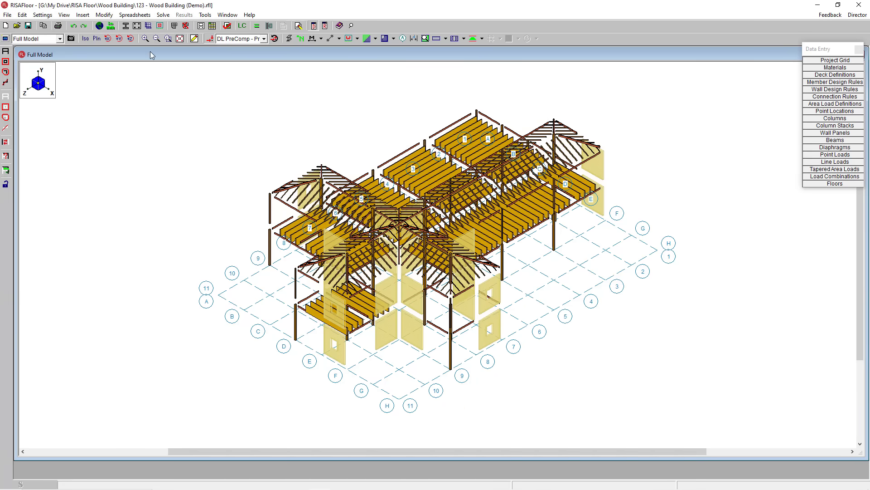
# - Create wood material Glulam-test: type Glulam, database NDS Table 5B, species 14HF_L3_2LAM
pyautogui.click(126, 26)
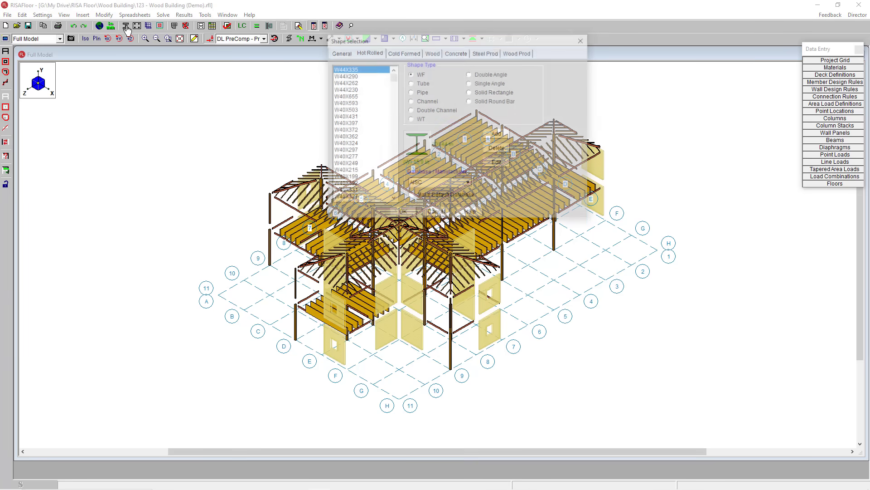
pyautogui.click(438, 53)
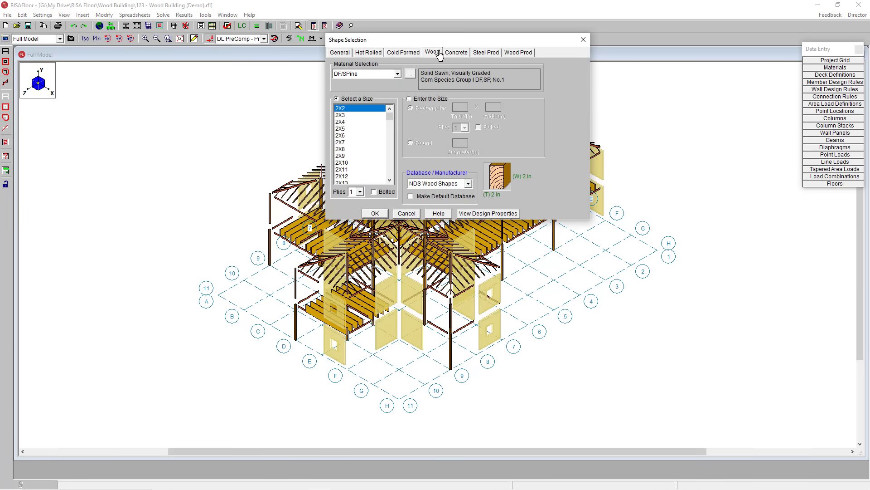
pyautogui.click(410, 74)
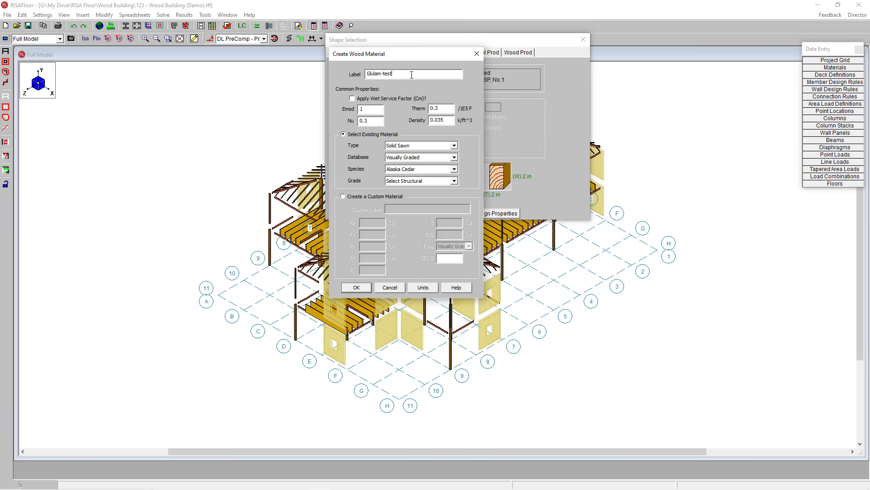
pyautogui.click(454, 145)
pyautogui.click(416, 161)
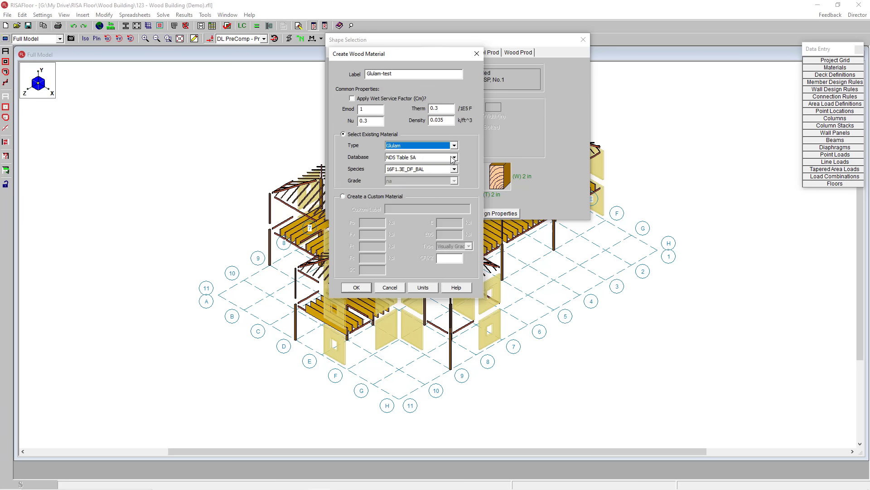
pyautogui.click(454, 157)
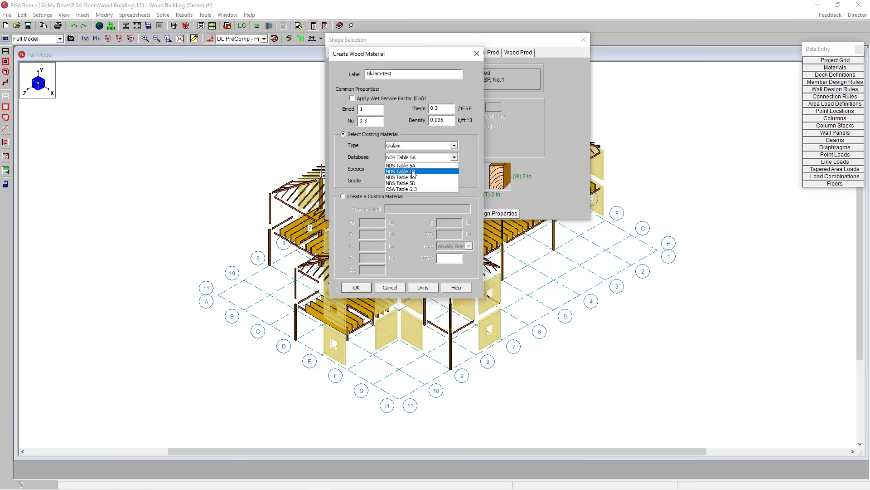
pyautogui.click(413, 172)
pyautogui.click(455, 169)
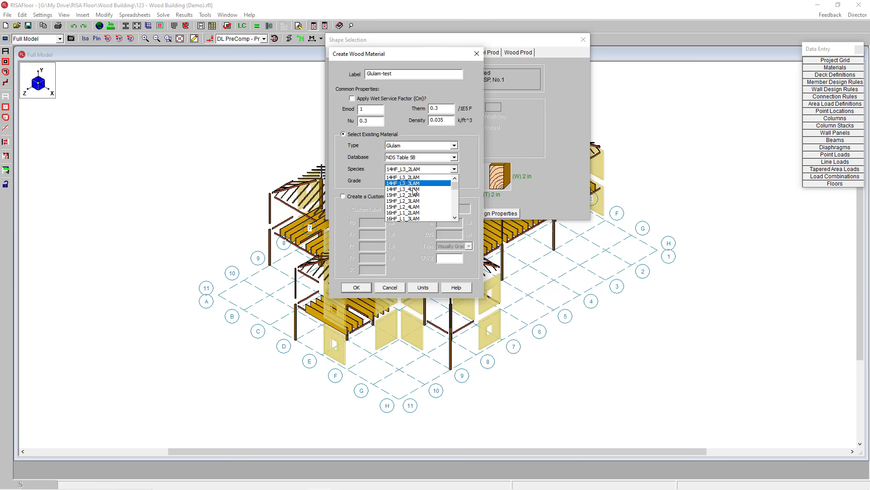
pyautogui.click(469, 159)
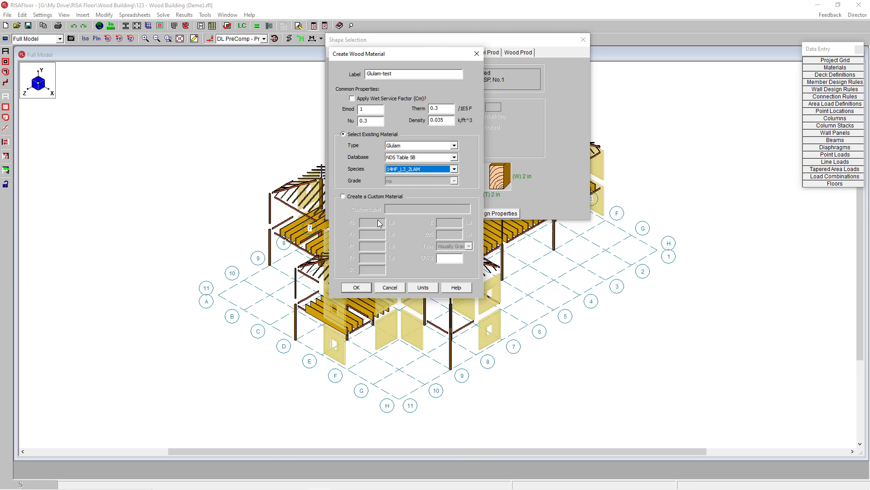
pyautogui.click(356, 287)
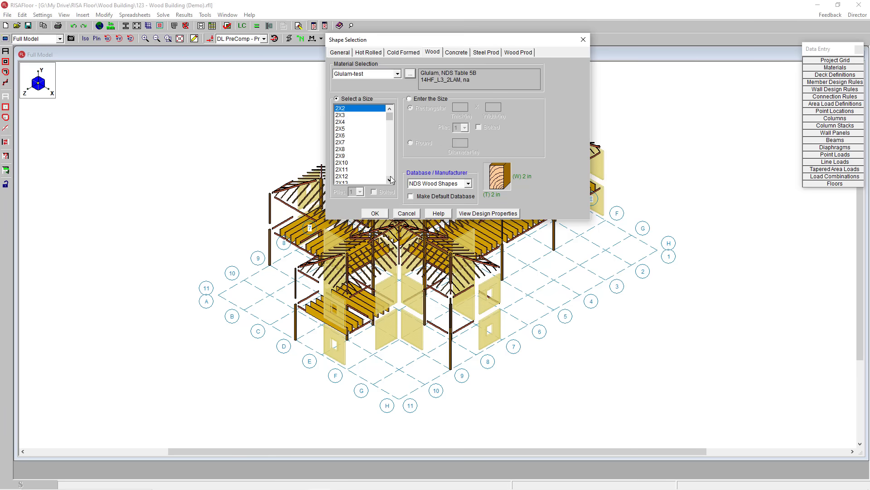
# - Select Glulam-test as the wood material and accept Shape Selection
pyautogui.click(398, 74)
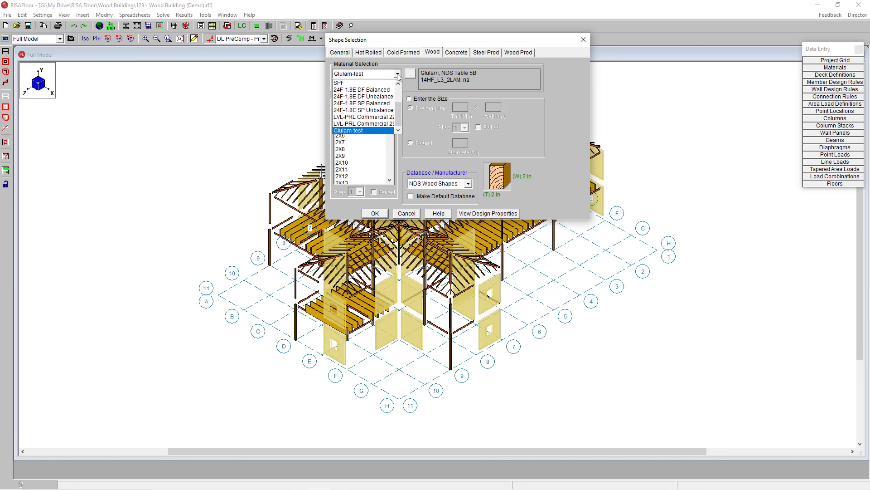
pyautogui.click(398, 74)
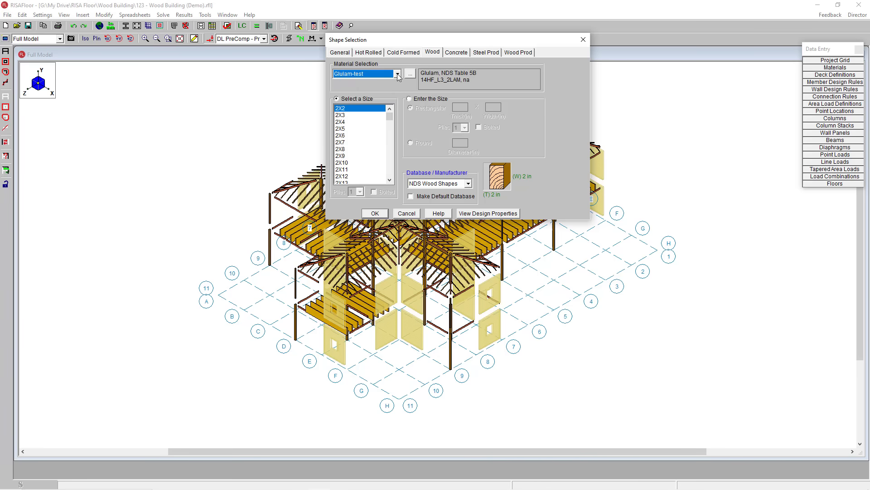
pyautogui.click(376, 214)
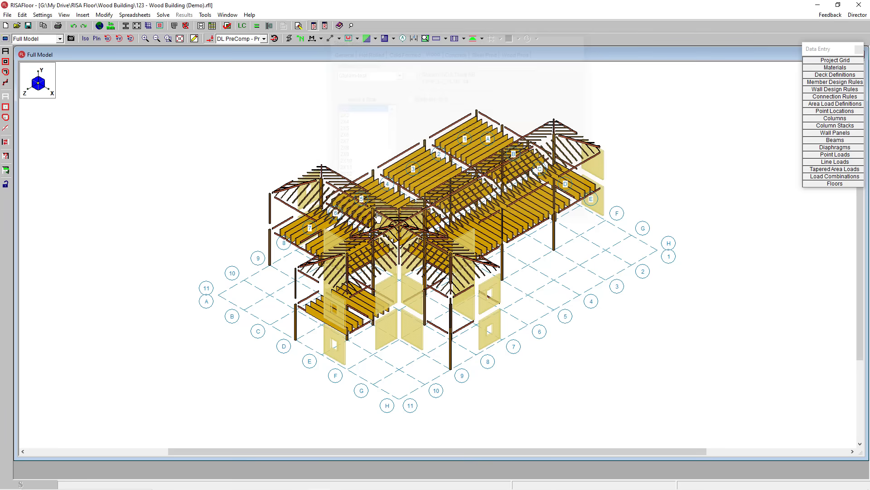
# - Start a custom wood material named 'new mat 1', then discard it and close Shape Selection unchanged
pyautogui.click(126, 25)
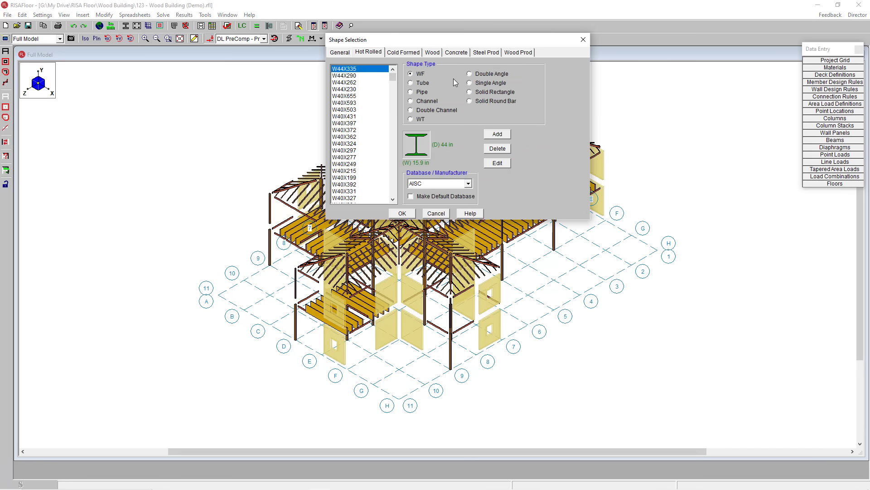
pyautogui.click(431, 52)
pyautogui.click(410, 74)
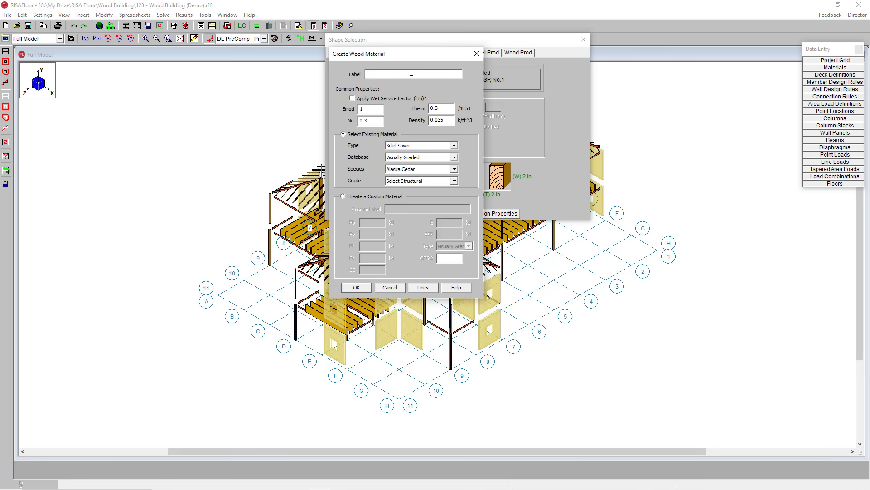
pyautogui.click(365, 196)
pyautogui.click(440, 211)
pyautogui.write('new mat 1')
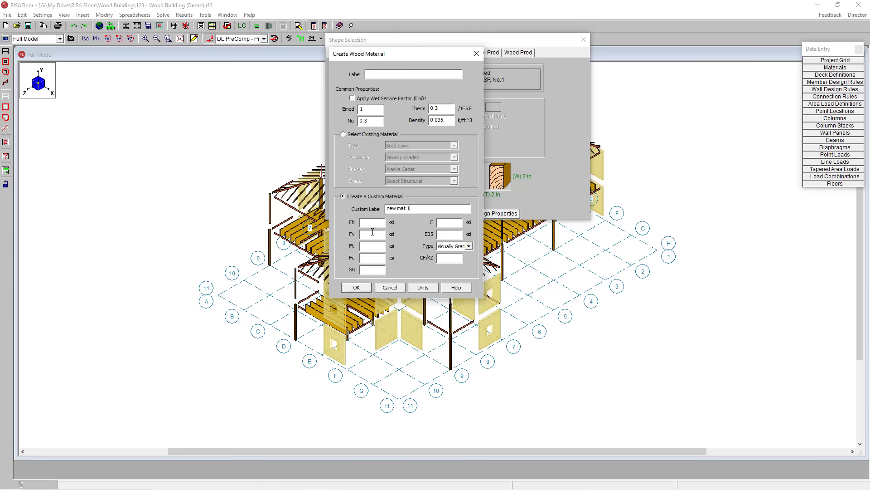
pyautogui.click(389, 290)
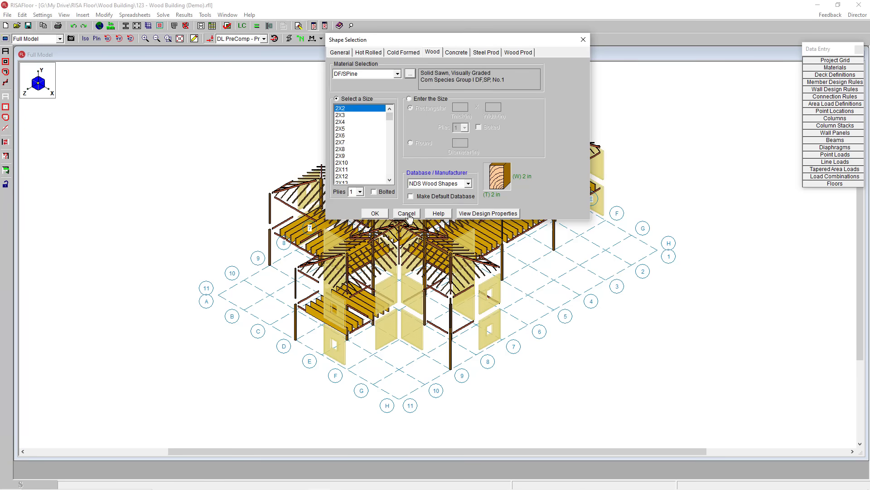
pyautogui.click(408, 214)
# - Add wood material row 14 labelled Custom 2 with type Custom
pyautogui.click(846, 69)
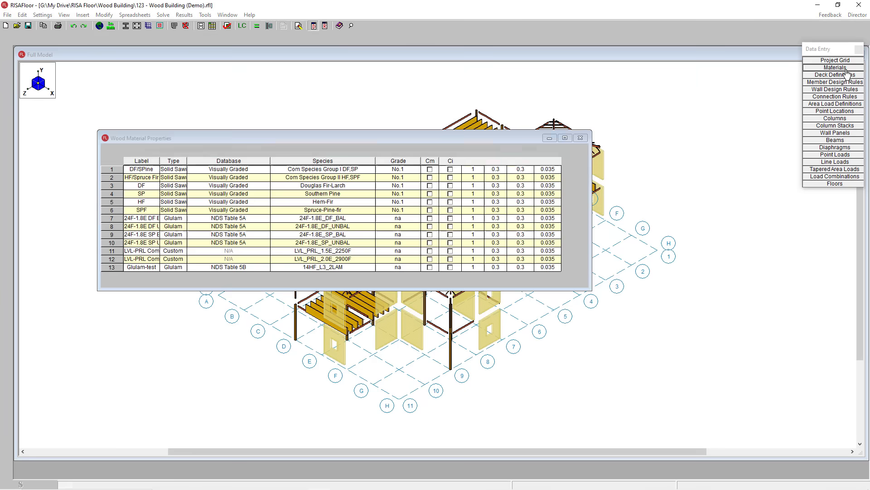
pyautogui.click(157, 268)
pyautogui.press('Down')
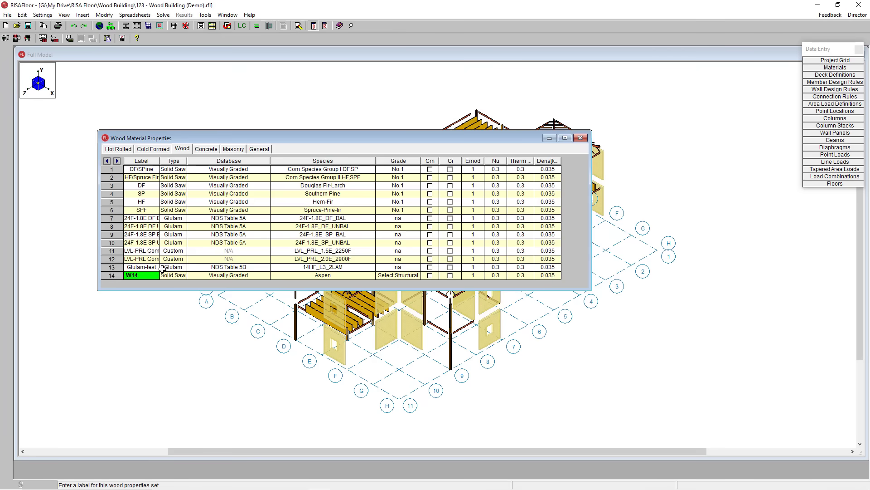
pyautogui.write('Custom 2')
pyautogui.click(173, 275)
pyautogui.click(182, 277)
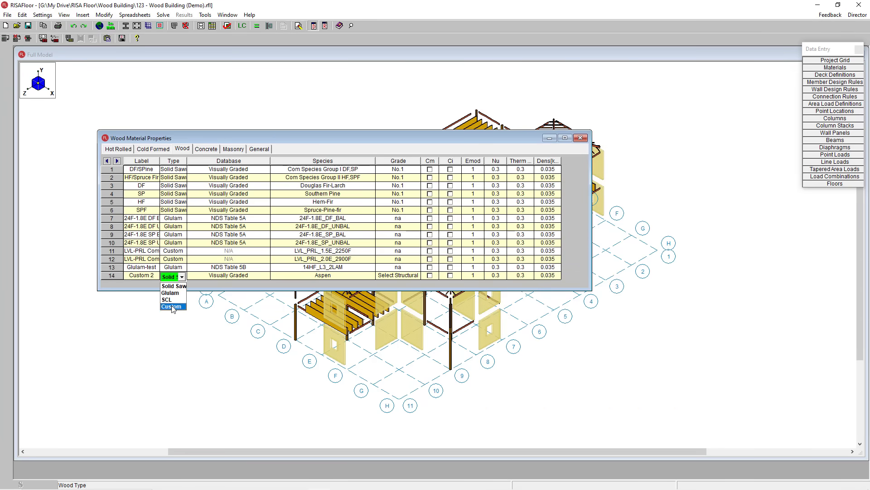
pyautogui.click(171, 306)
# - Preview creating a new custom species for row 14, then cancel, leaving LVL_PRL_1.5E_2250F
pyautogui.click(307, 277)
pyautogui.click(373, 275)
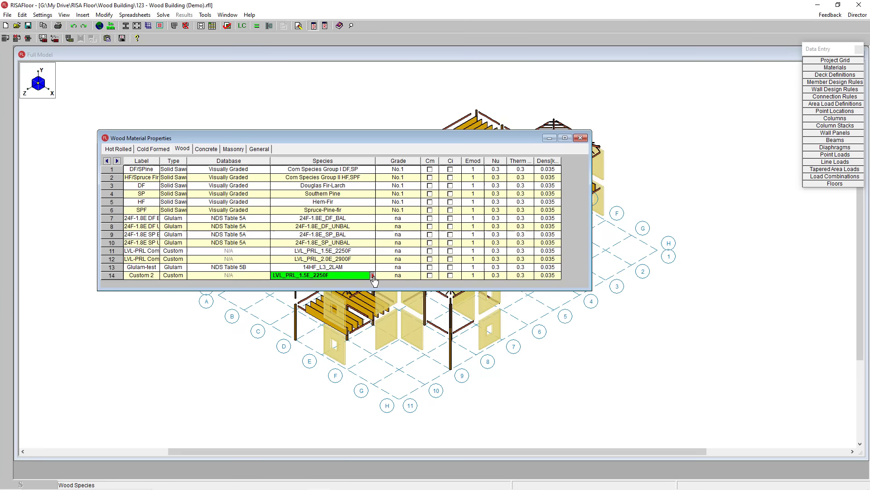
pyautogui.moveTo(488, 238); pyautogui.dragTo(505, 232)
pyautogui.click(442, 275)
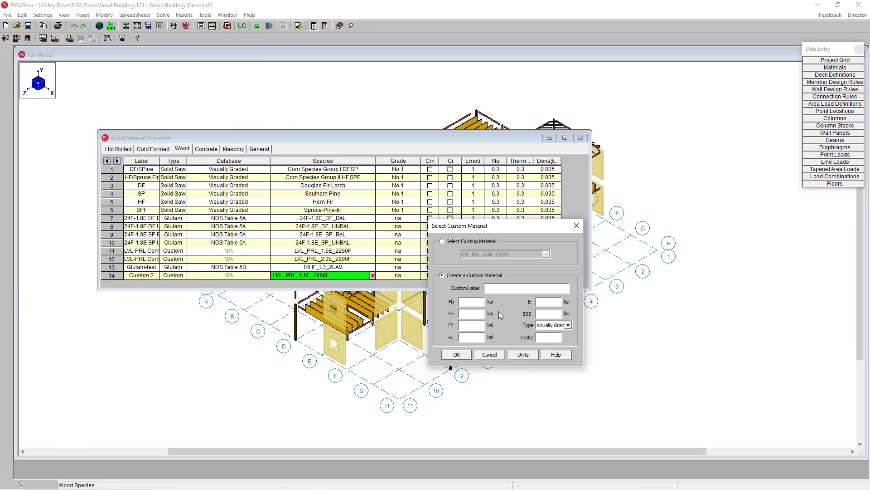
pyautogui.click(484, 356)
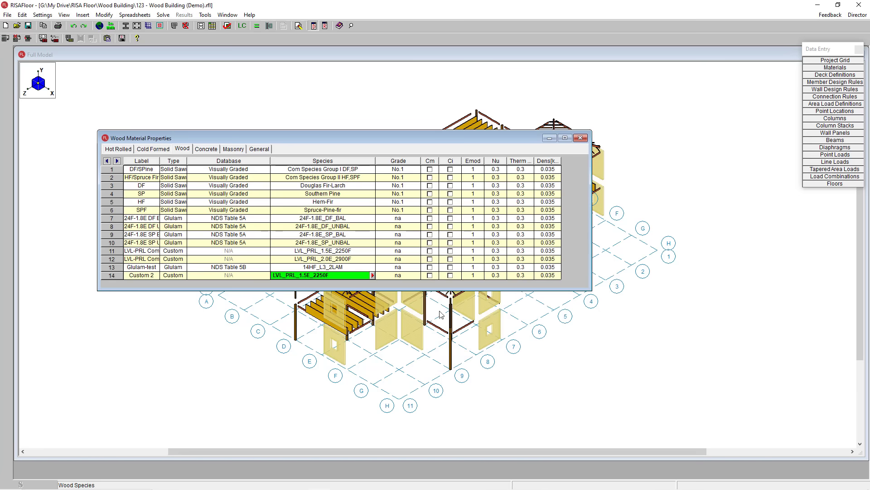
# - Add custom species CUSTOM_8 in the Custom Wood Species Database spreadsheet
pyautogui.click(138, 17)
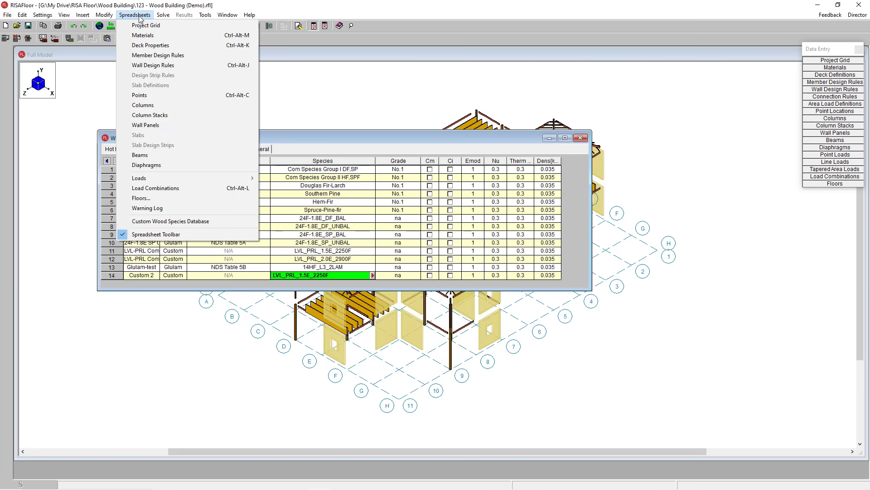
pyautogui.click(201, 222)
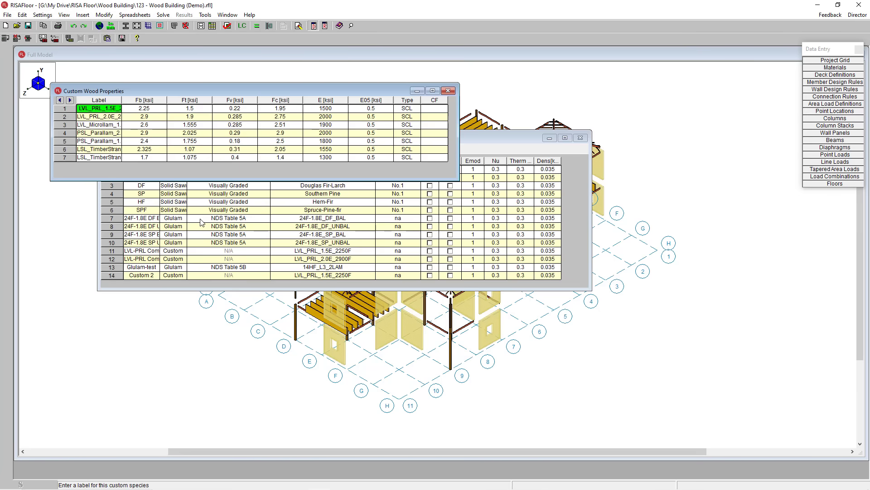
pyautogui.click(117, 158)
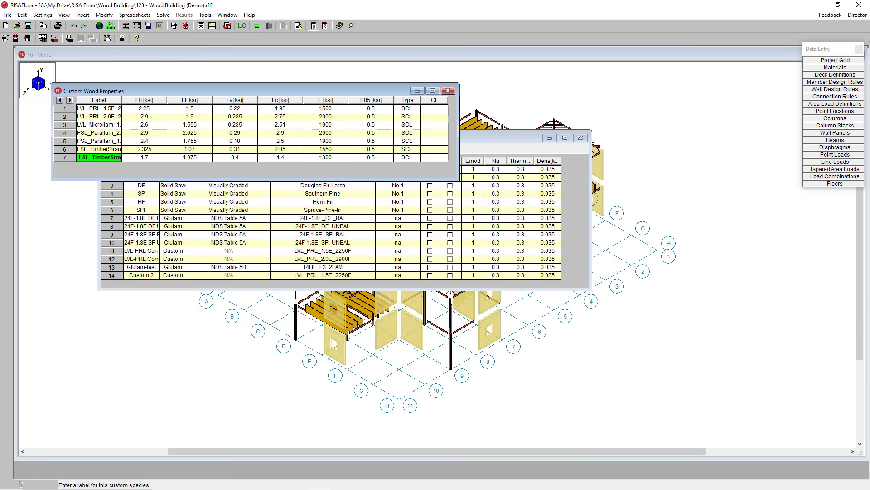
pyautogui.press('Down')
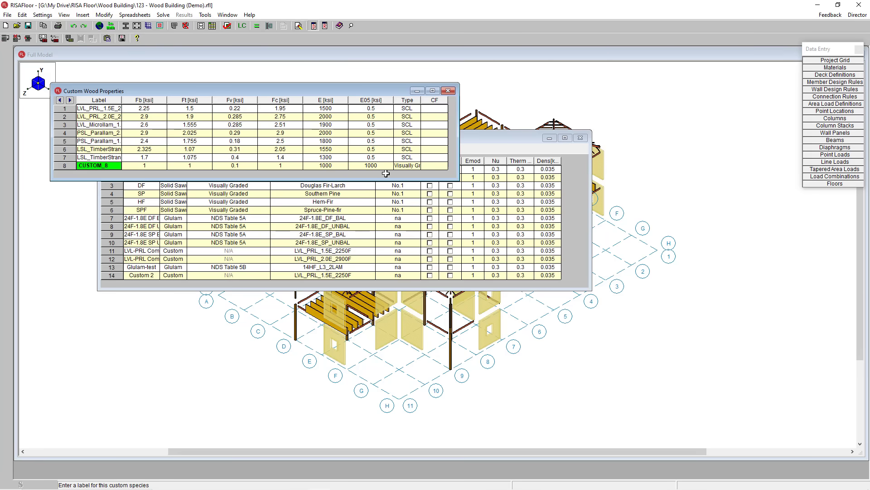
# - Assign CUSTOM_8 as the species for wood material row 14
pyautogui.click(363, 275)
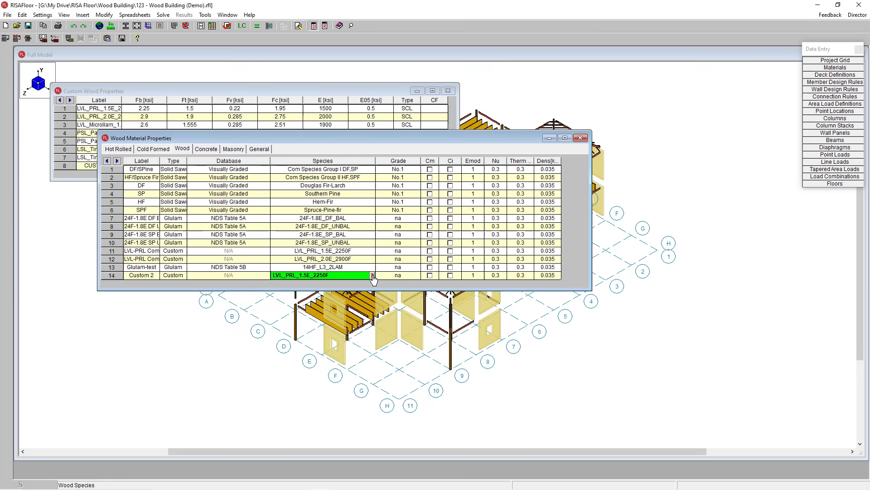
pyautogui.click(371, 275)
pyautogui.click(386, 245)
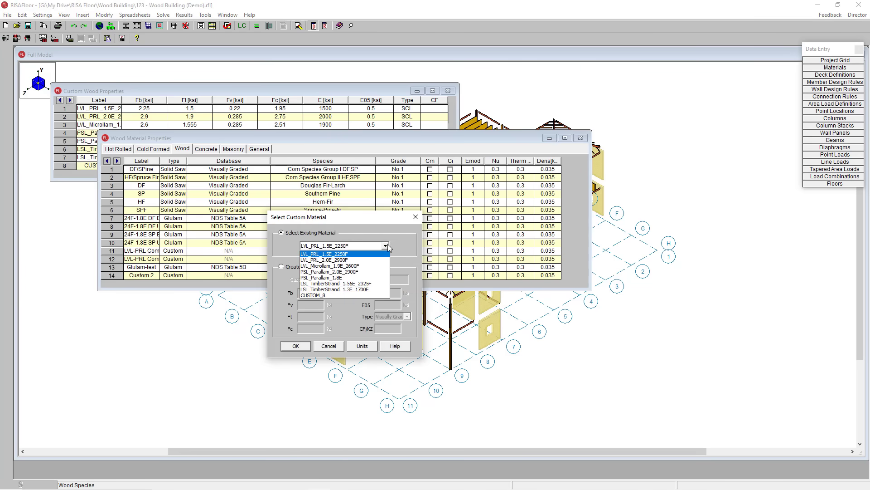
pyautogui.click(330, 296)
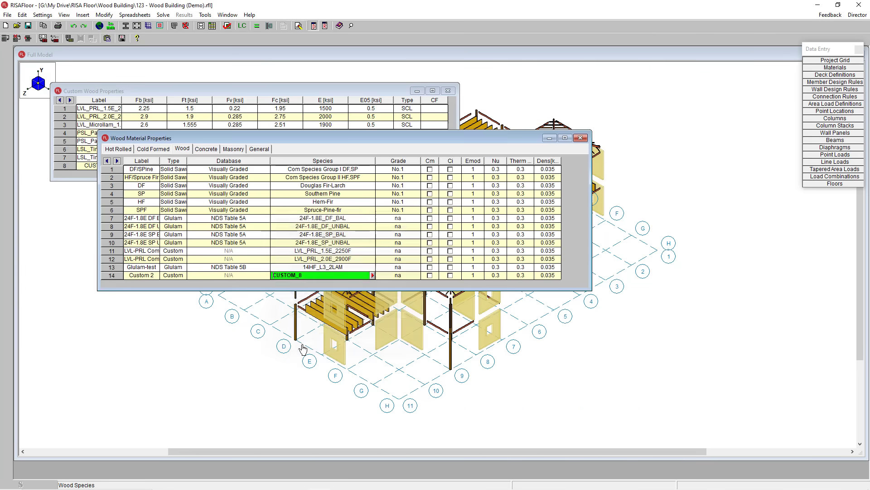
pyautogui.click(296, 346)
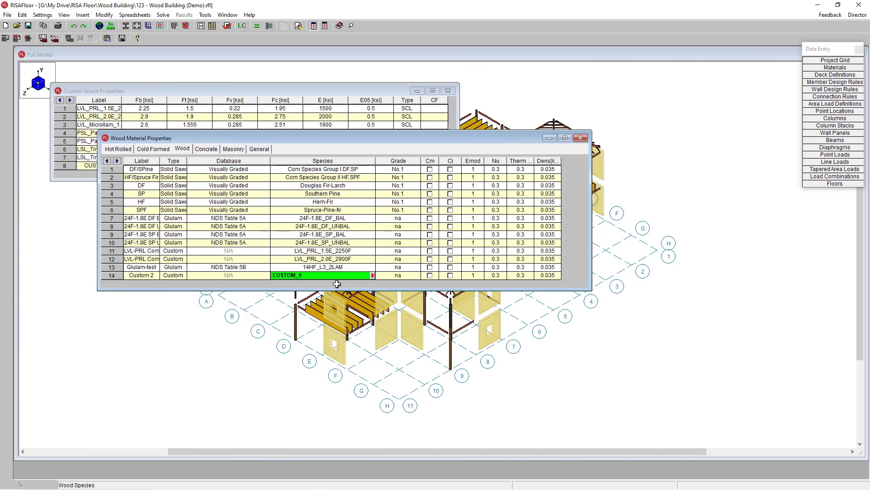
# - Review the Cm and Ci columns in the materials spreadsheet, then return to the full model view
pyautogui.click(163, 301)
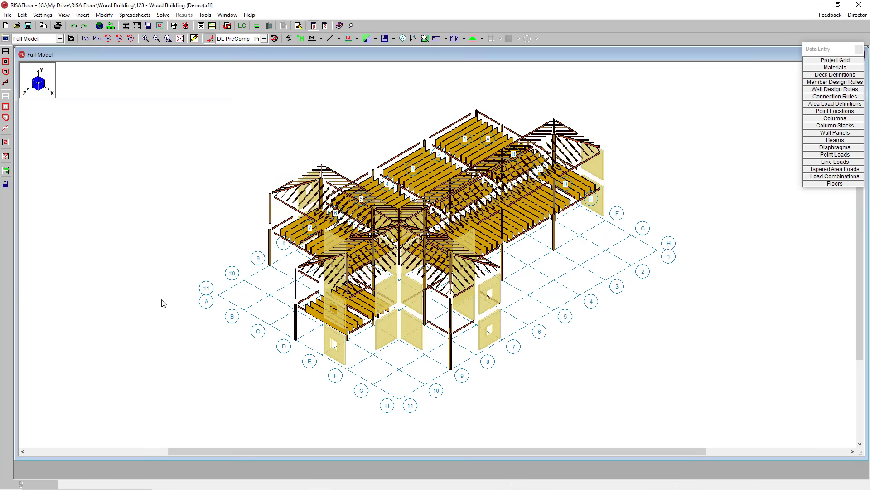
pyautogui.click(835, 67)
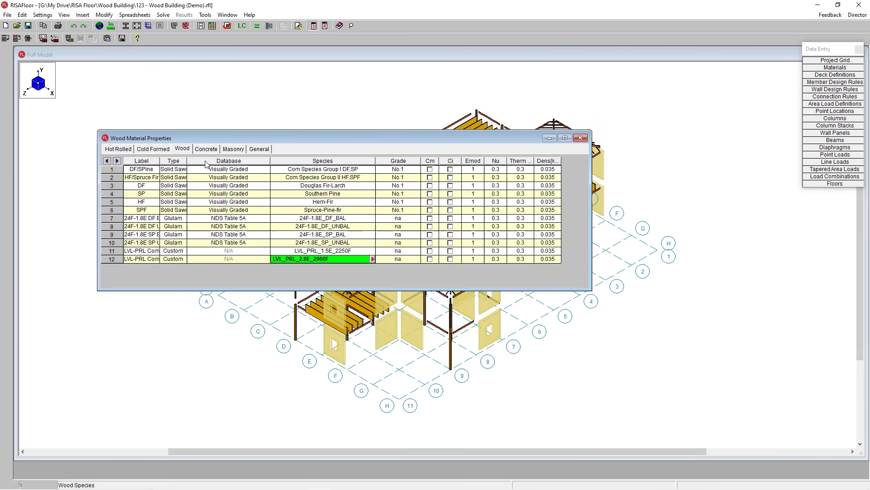
pyautogui.click(431, 161)
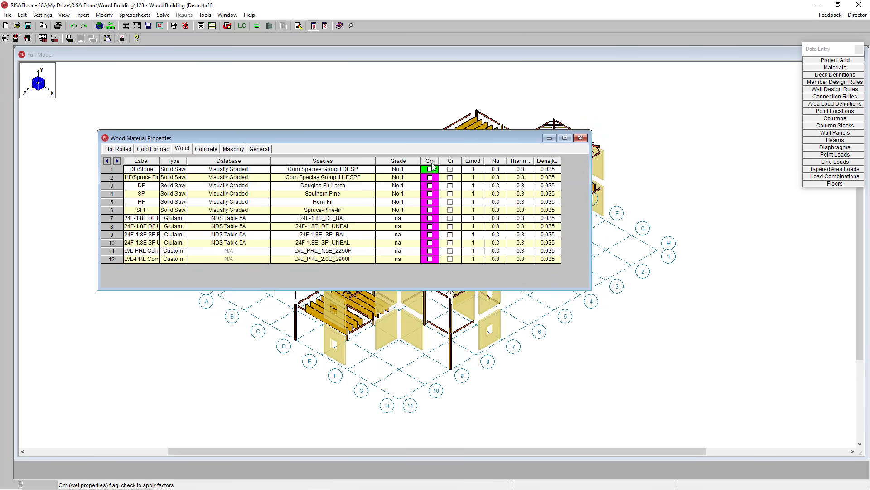
pyautogui.click(451, 160)
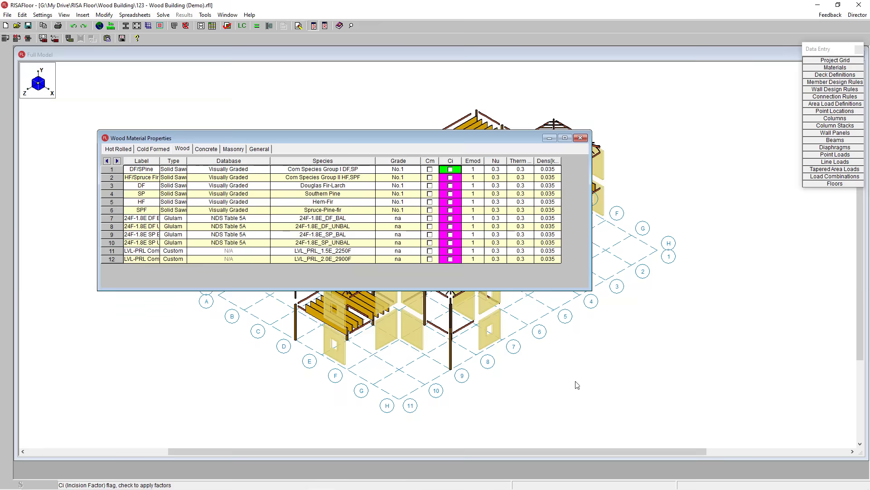
pyautogui.click(597, 376)
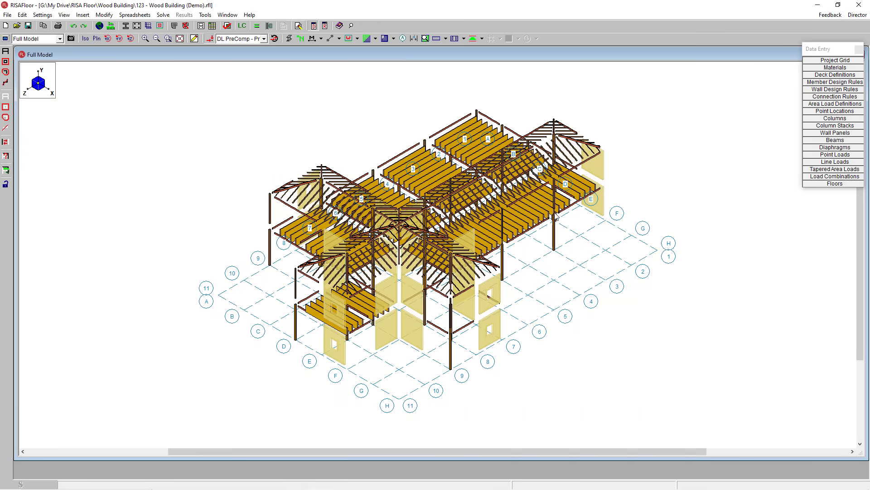
# - Switch the view to the 1. Second Floor plan and show the Drawing Toolbar
pyautogui.click(61, 40)
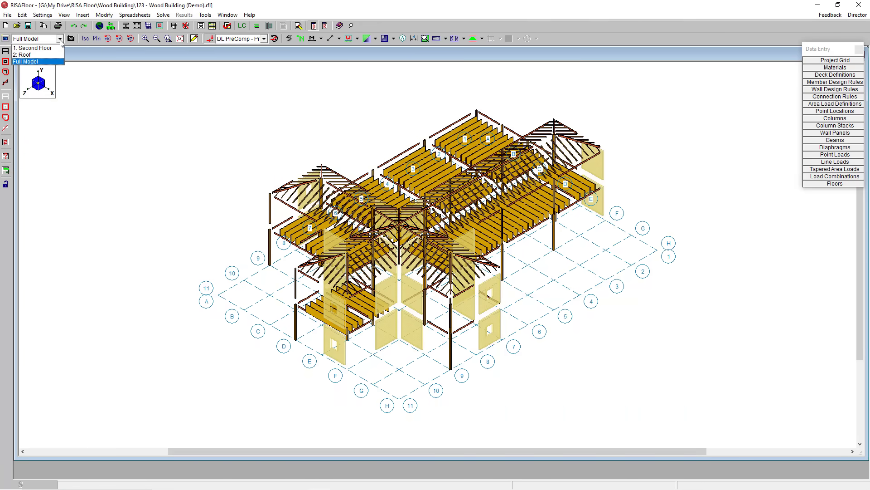
pyautogui.click(44, 52)
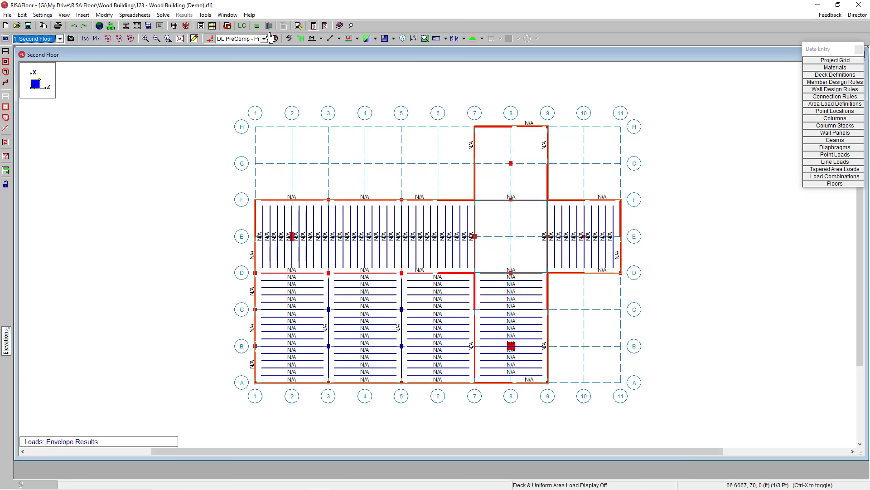
pyautogui.click(194, 38)
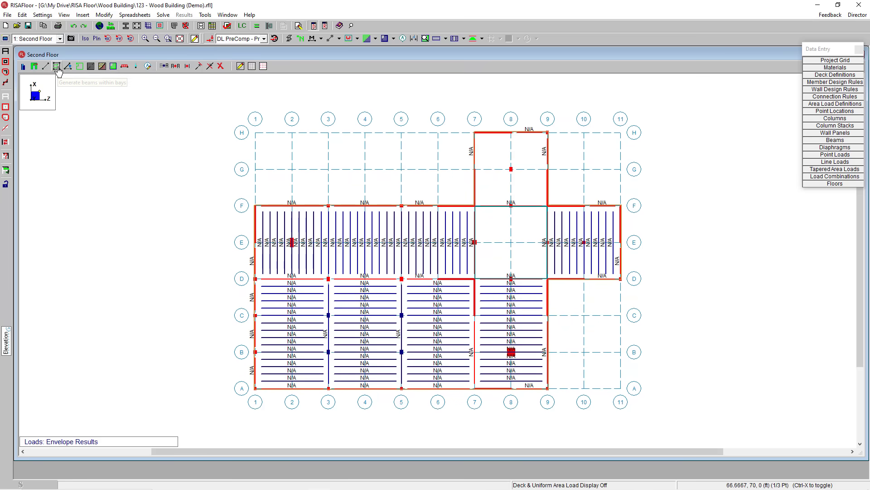
# - Generate wood-product APA I Joist infill beams at 2 ft spacing in the second-floor bays
pyautogui.click(56, 67)
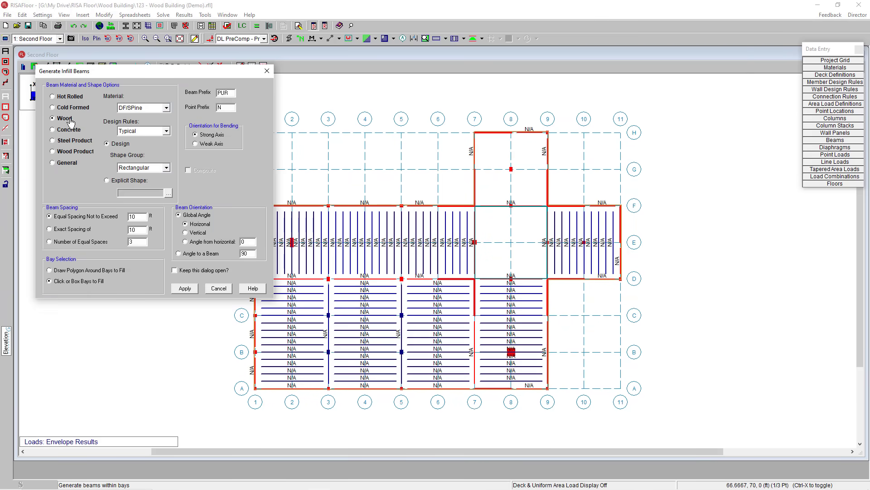
pyautogui.click(167, 108)
pyautogui.click(175, 105)
pyautogui.click(70, 153)
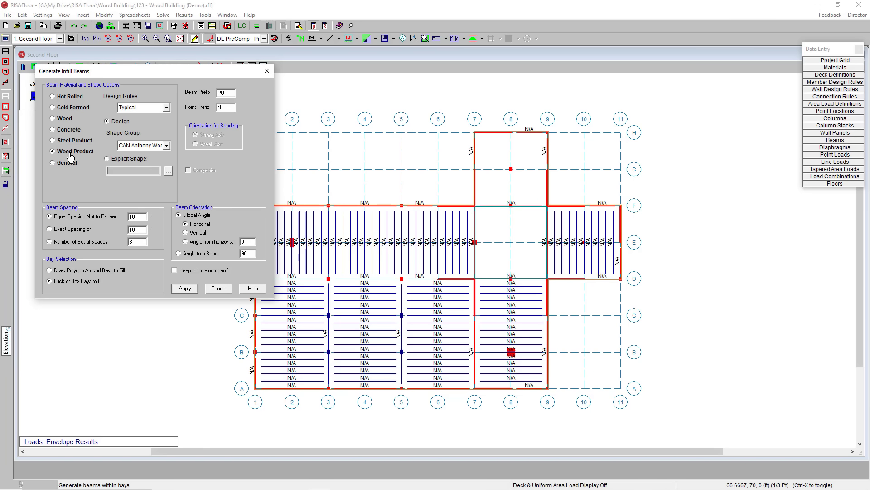
pyautogui.click(166, 145)
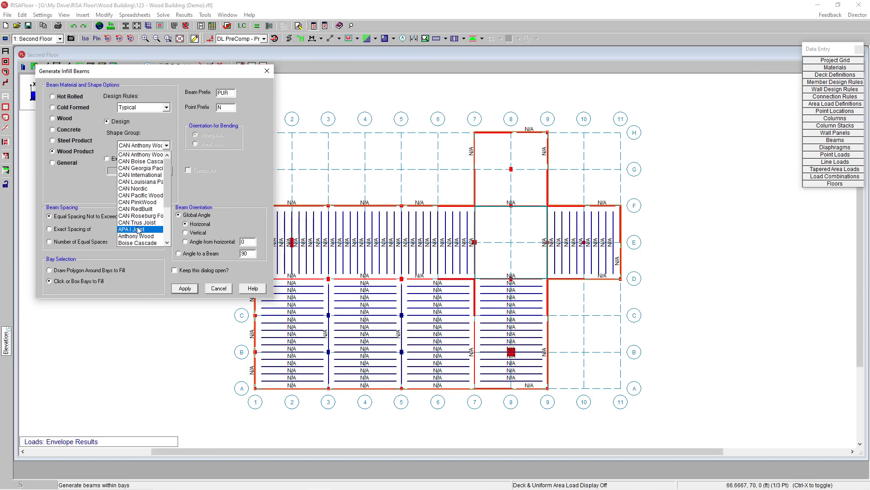
pyautogui.click(138, 230)
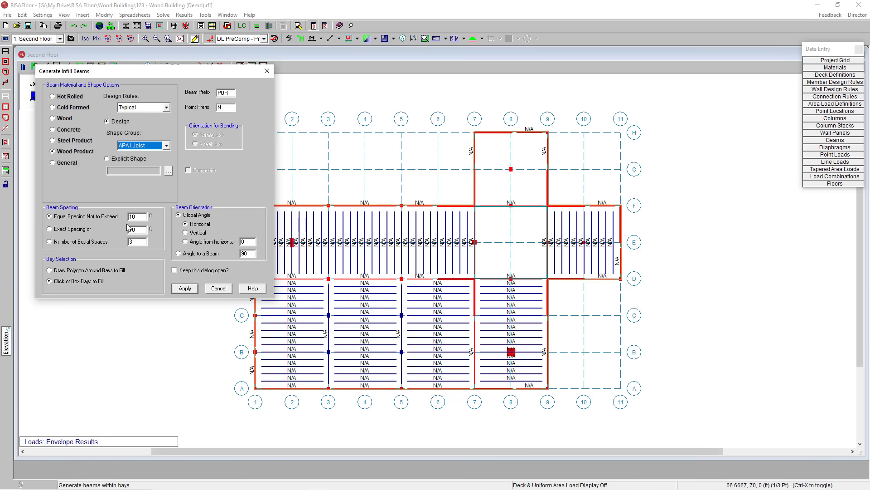
pyautogui.moveTo(139, 220); pyautogui.dragTo(120, 219)
pyautogui.click(175, 270)
pyautogui.click(184, 288)
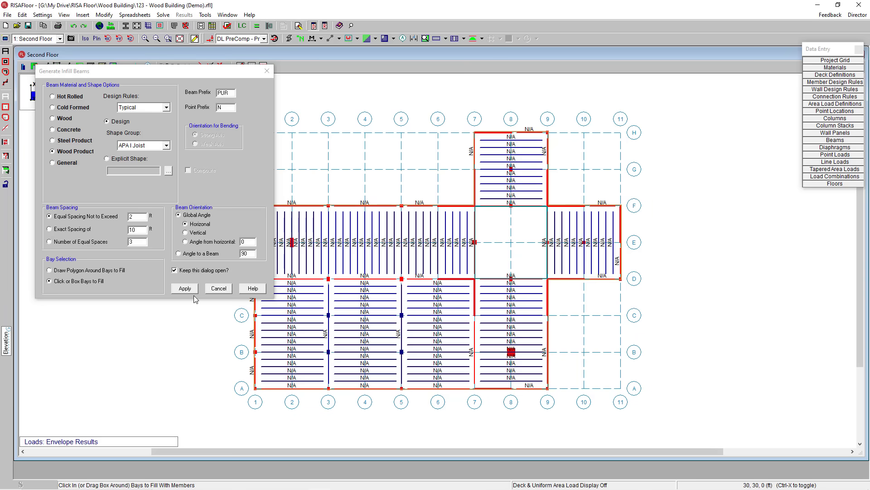
pyautogui.click(218, 288)
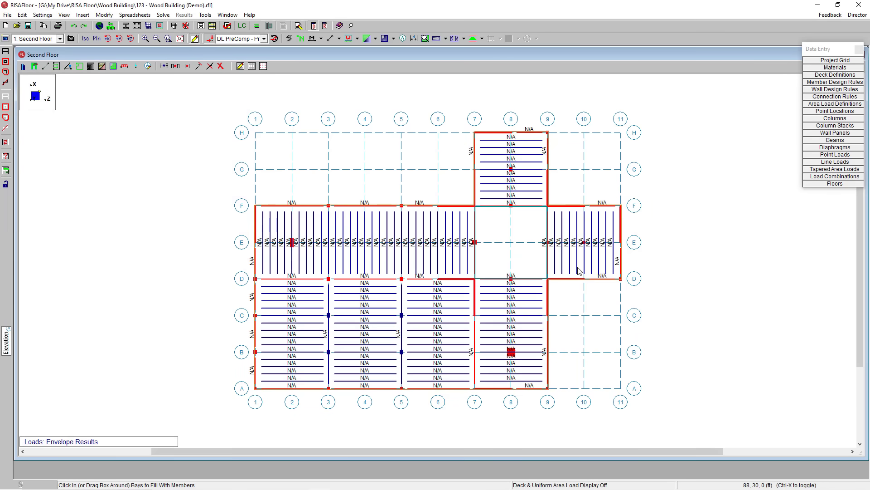
# - Open wood beam and Second Floor column design parameters, reviewing the Le2, Lbyy and Lbzz unbraced lengths
pyautogui.click(842, 141)
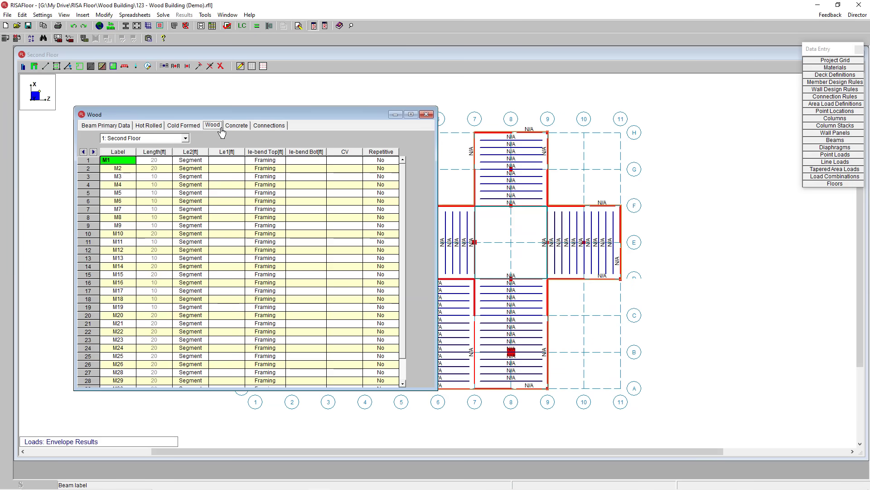
pyautogui.click(194, 153)
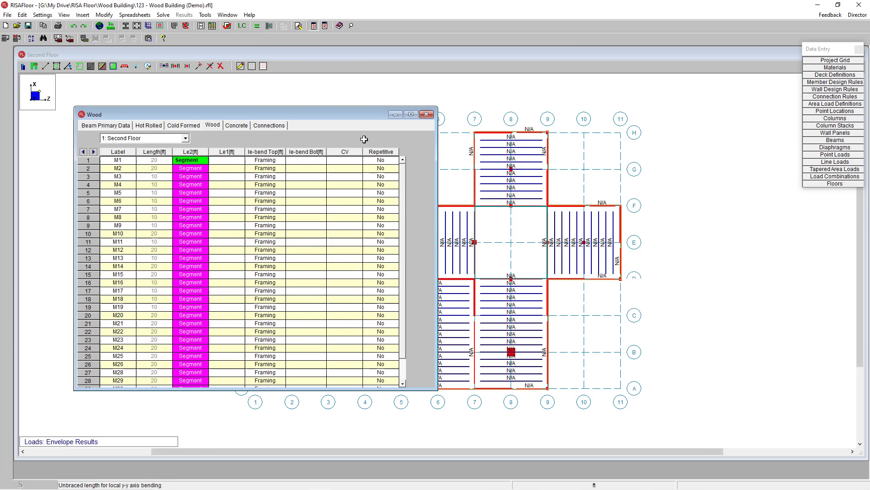
pyautogui.click(835, 118)
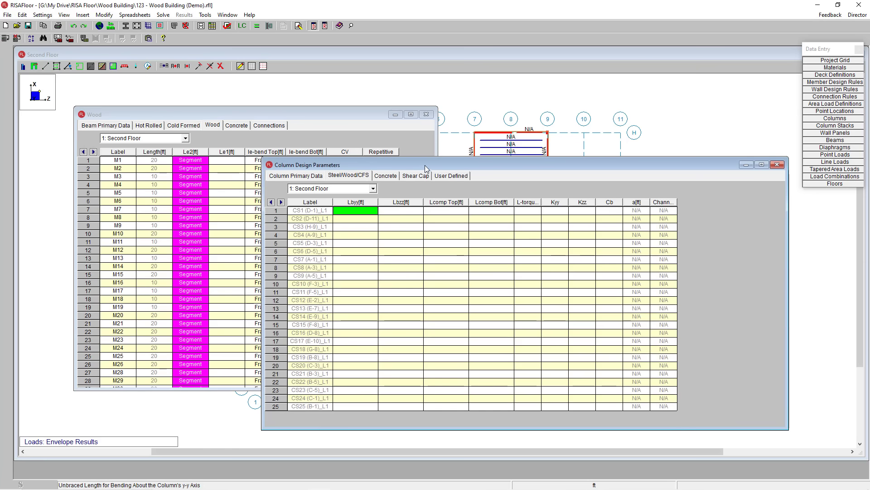
pyautogui.click(341, 177)
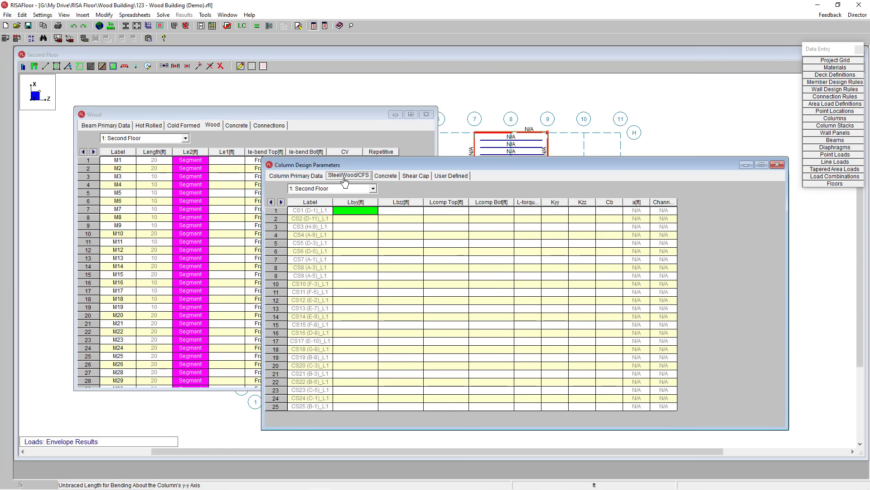
pyautogui.click(357, 206)
pyautogui.click(401, 203)
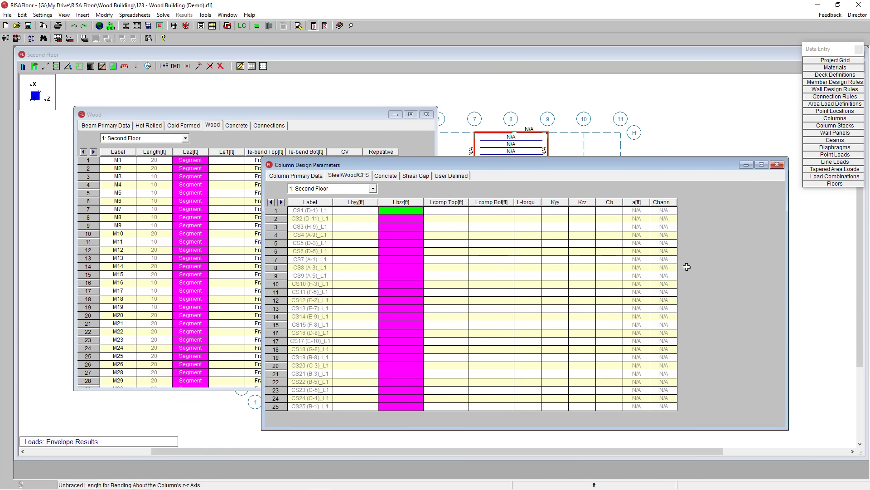
# - Solve the model and review the wood beam sizes in Beam Design Results
pyautogui.click(694, 141)
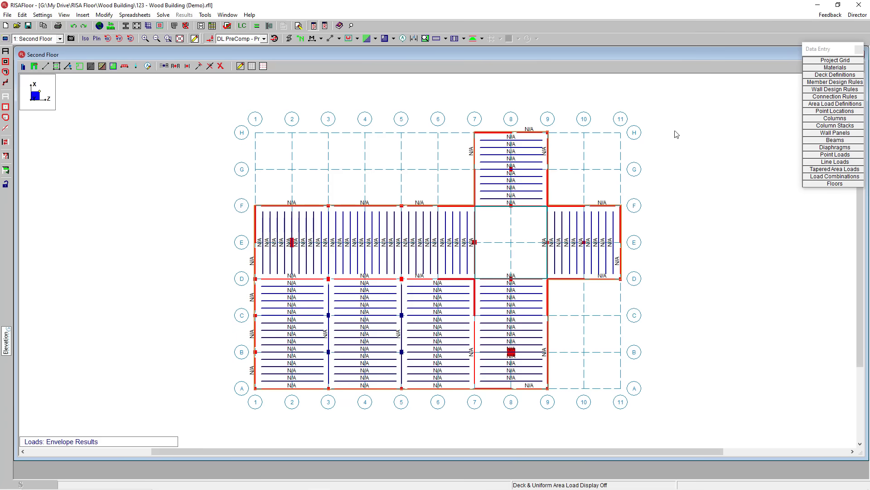
pyautogui.click(260, 28)
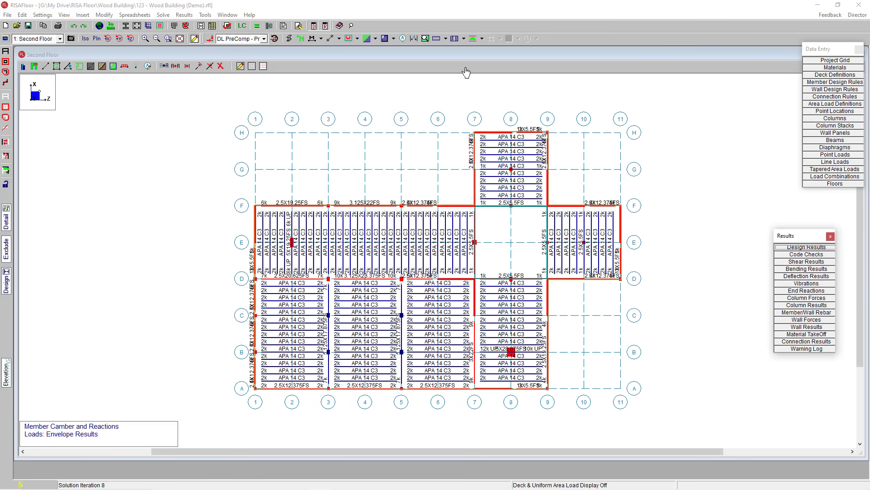
pyautogui.click(798, 250)
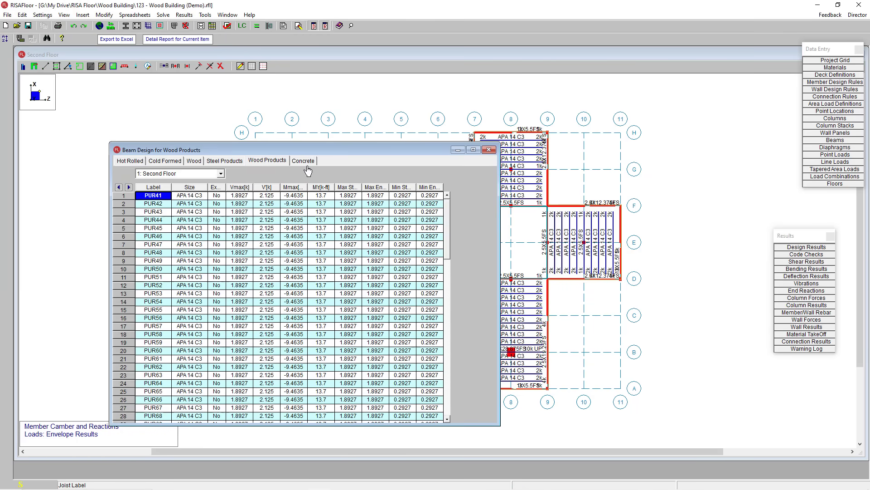
pyautogui.click(194, 162)
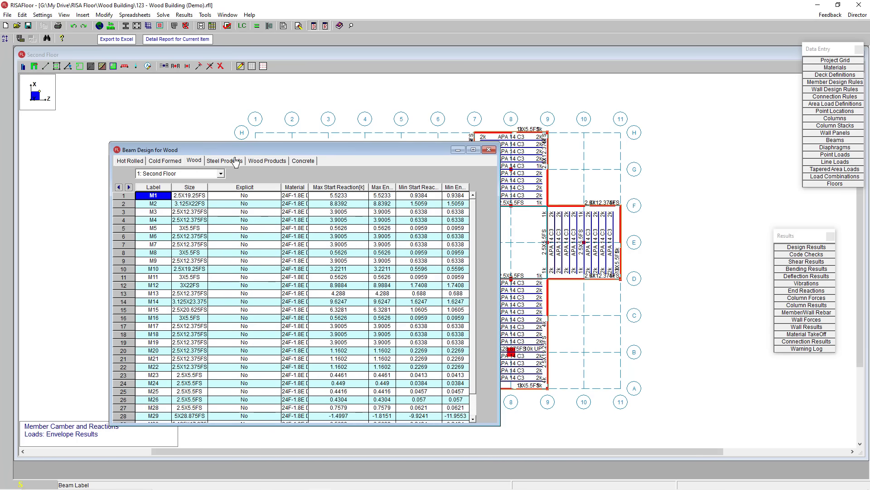
pyautogui.moveTo(264, 153); pyautogui.dragTo(253, 108)
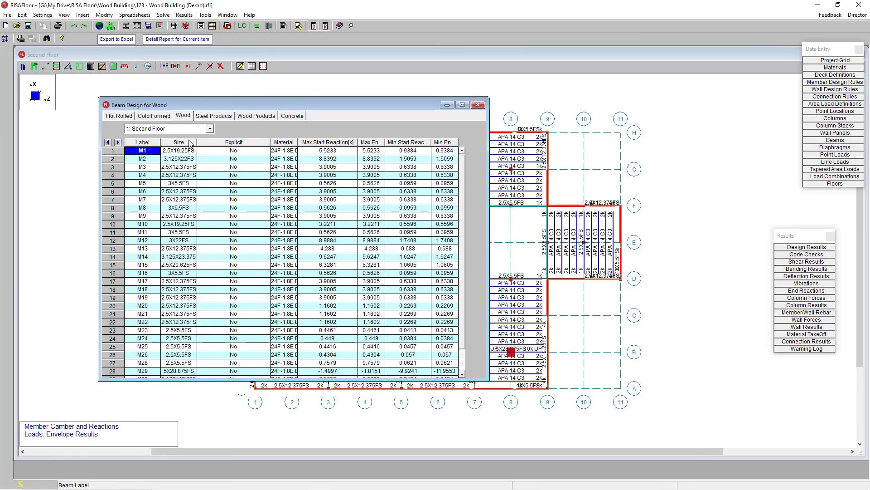
pyautogui.click(192, 143)
# - Check the wood product joist sizes, then show the Roof level beam design results
pyautogui.click(259, 117)
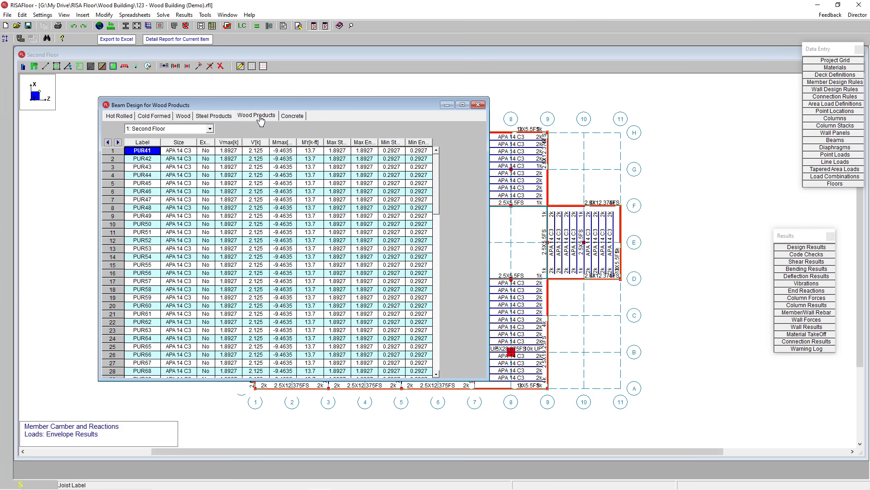
pyautogui.click(183, 144)
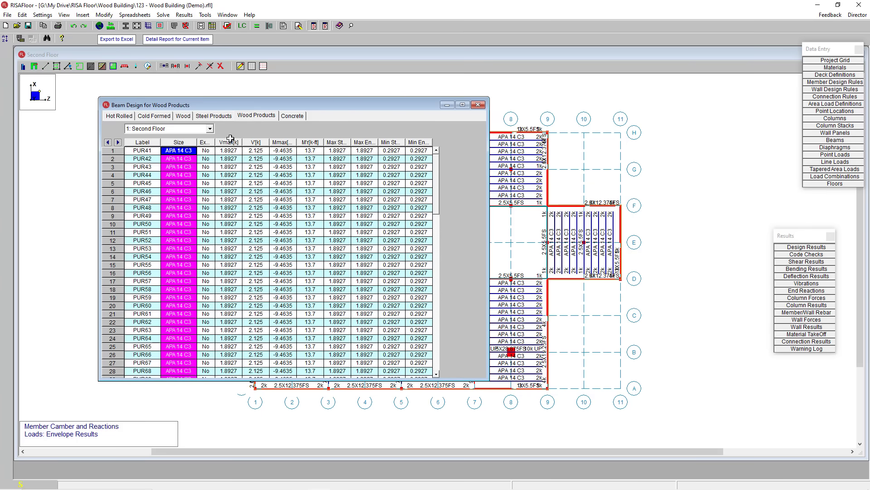
pyautogui.click(210, 129)
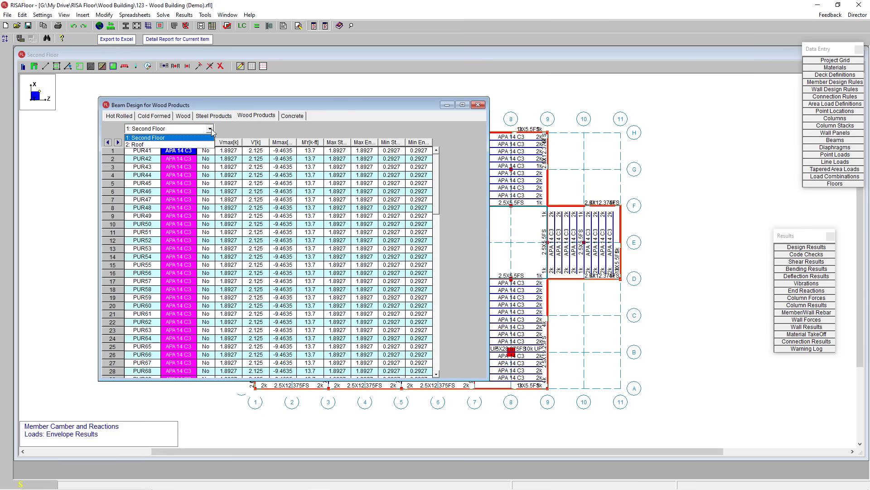
pyautogui.click(186, 145)
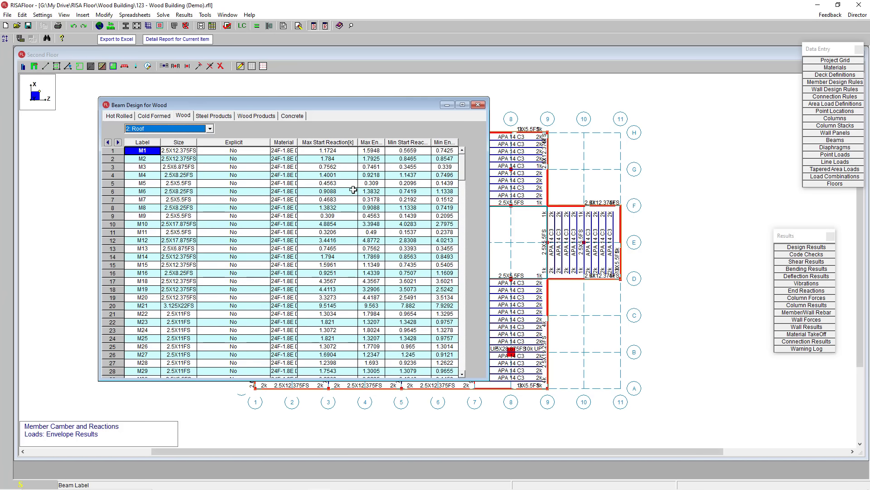
# - Review wood beam code checks with the Material column widened, then pick members for detail reports on the Second Floor plan
pyautogui.click(814, 255)
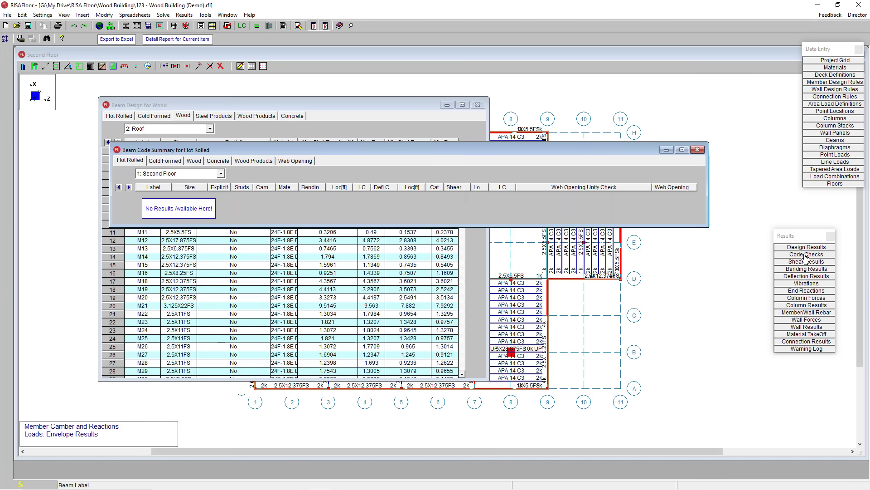
pyautogui.click(194, 160)
pyautogui.moveTo(252, 187); pyautogui.dragTo(358, 187)
pyautogui.click(57, 279)
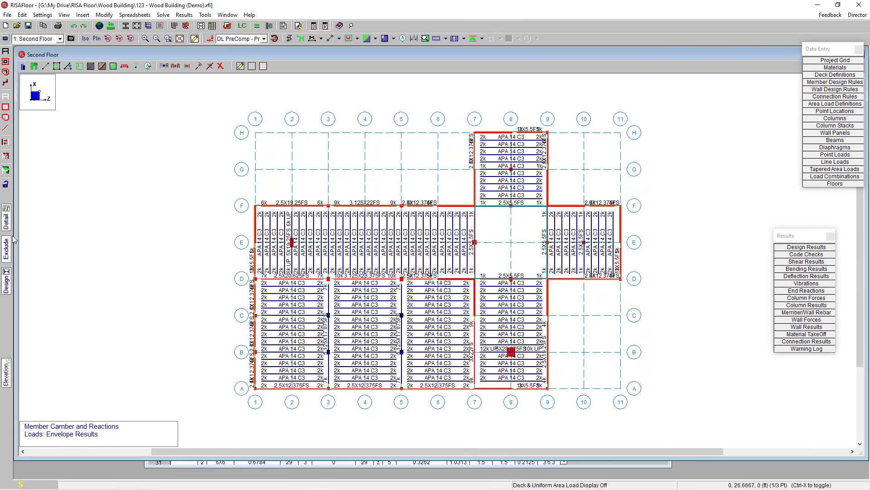
pyautogui.click(6, 221)
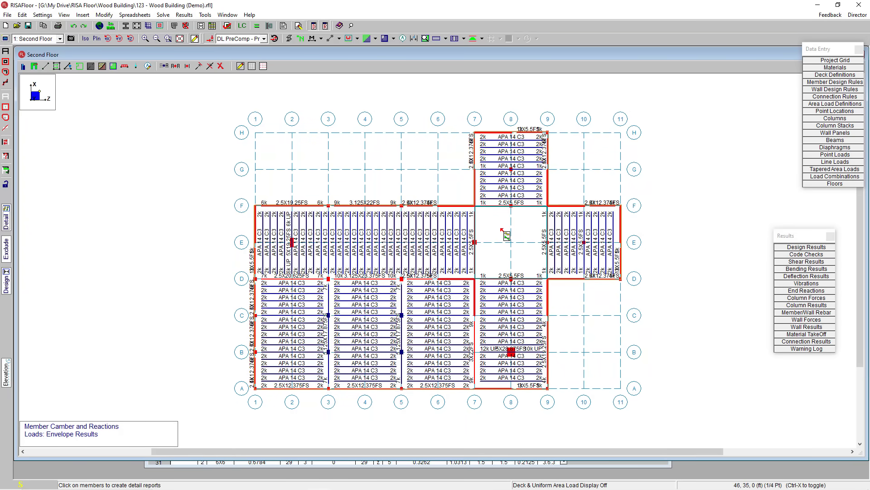
pyautogui.click(494, 193)
pyautogui.moveTo(274, 249); pyautogui.dragTo(275, 444)
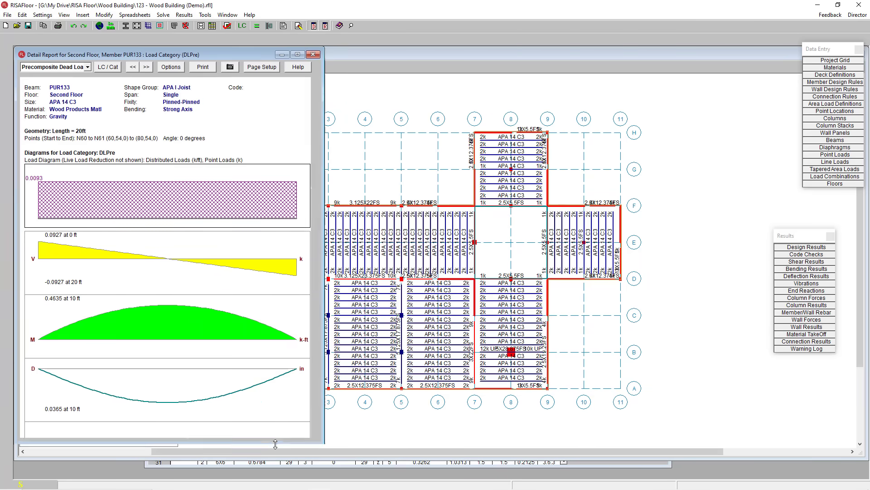
pyautogui.moveTo(255, 54); pyautogui.dragTo(331, 51)
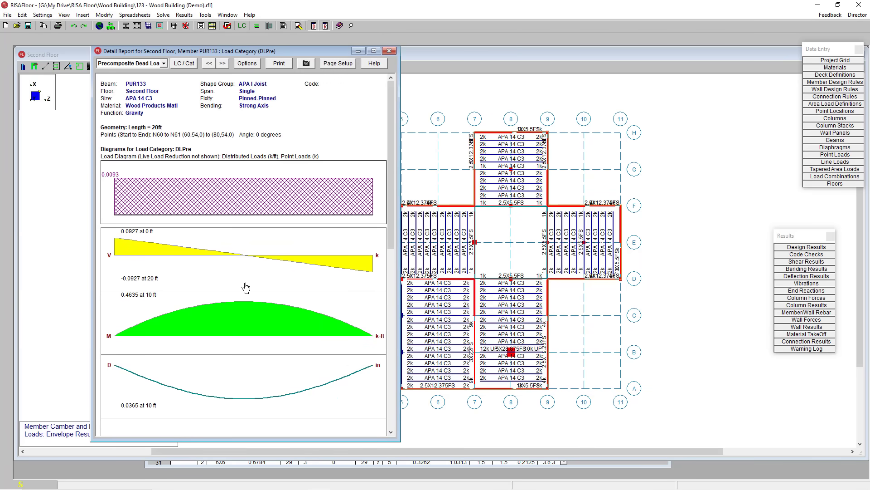
pyautogui.scroll(-10, 246, 287)
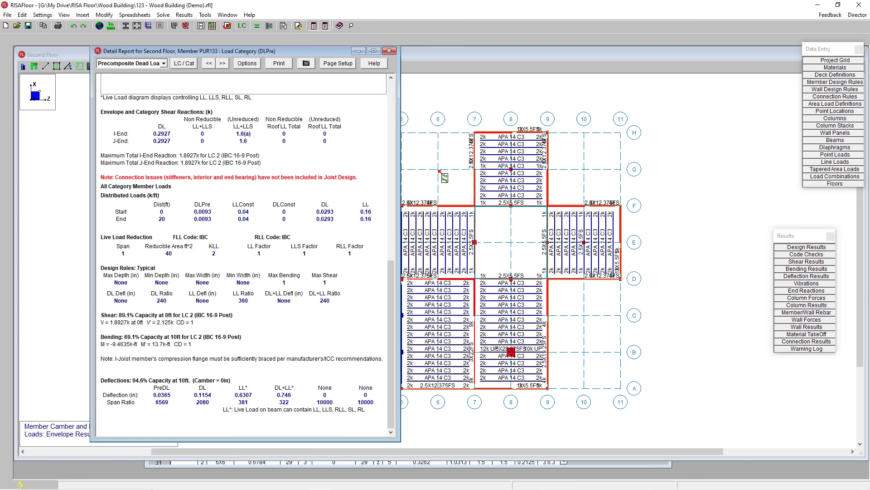
pyautogui.click(389, 50)
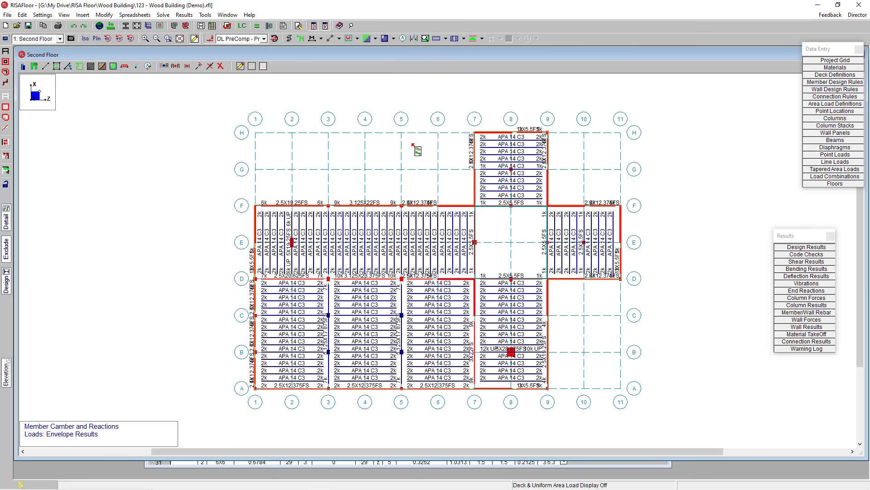